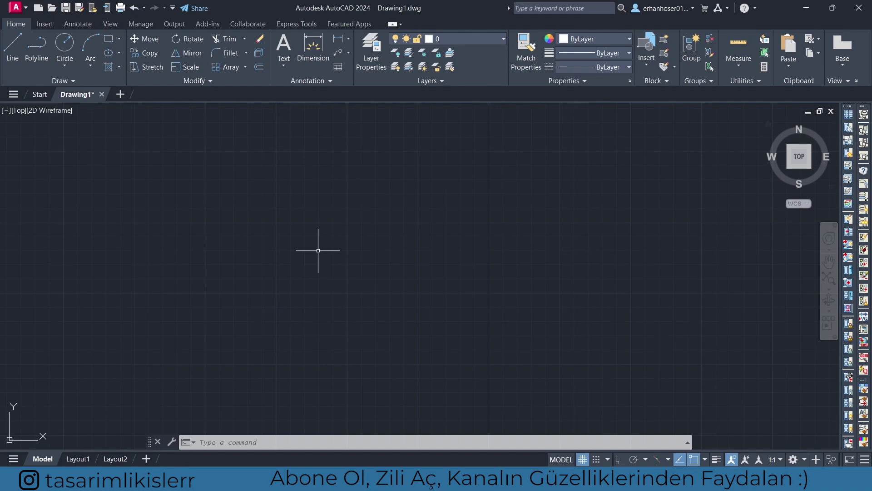
Zoom in, then start and cancel the Polygon command.
scroll(263, 244, up, 4)
scroll(277, 239, up, 5)
text(pol)
key(Return)
key(Escape)
key(Escape)
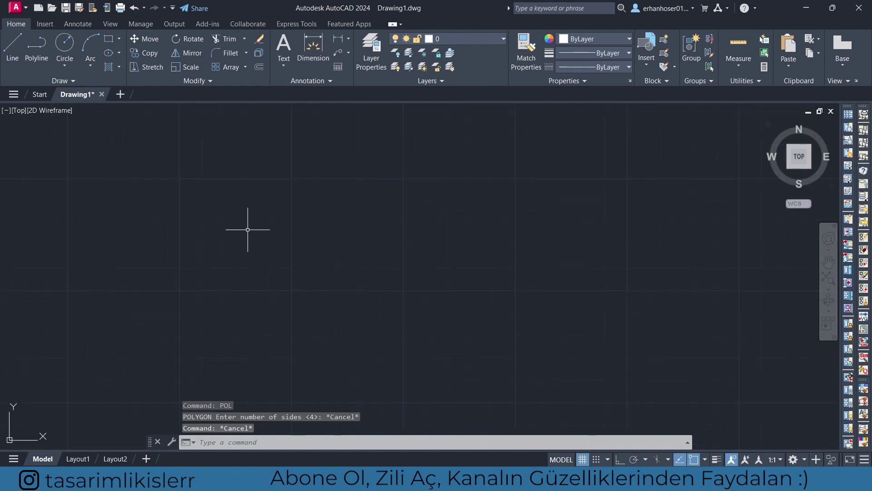
scroll(269, 237, up, 2)
Draw a closed six-corner L-shaped polyline with Ortho turned on.
text(pl)
key(Return)
click(205, 233)
key(F8)
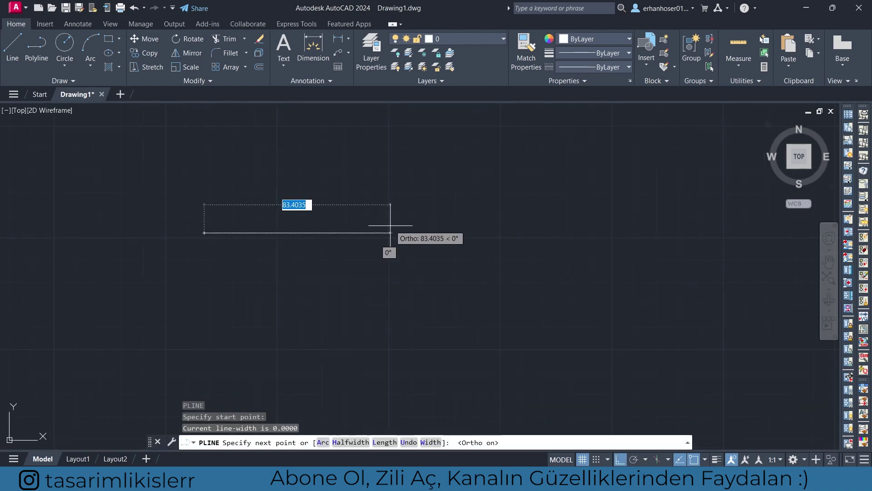
click(389, 243)
click(350, 315)
click(310, 318)
click(310, 368)
middle_drag(384, 284, 440, 223)
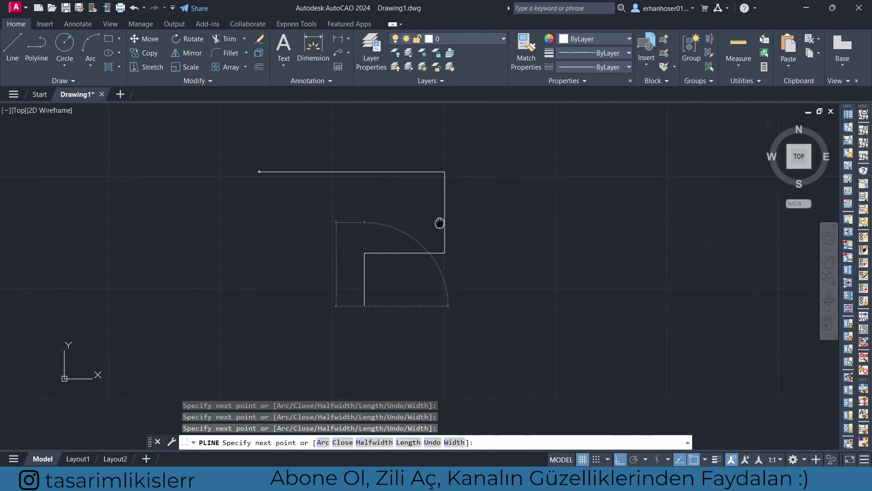
click(259, 306)
text(c)
key(Return)
Clear the stray selections and nudge the view slightly.
key(Escape)
click(414, 224)
key(Escape)
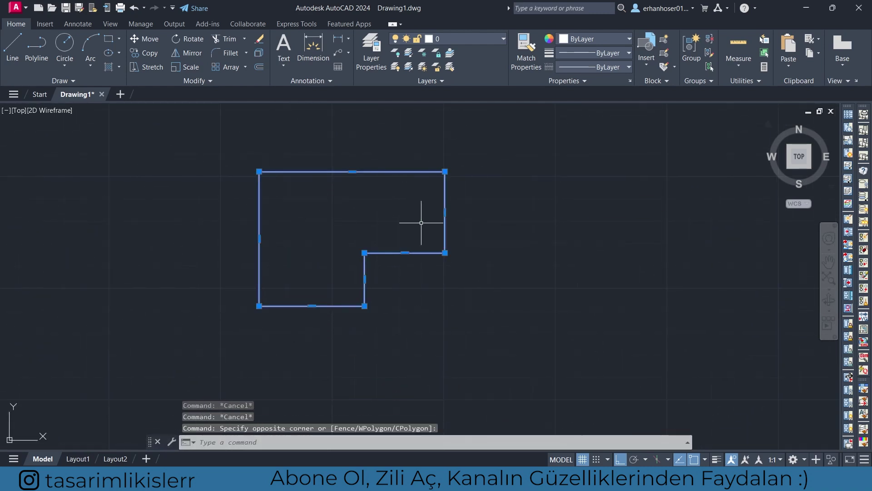
click(445, 217)
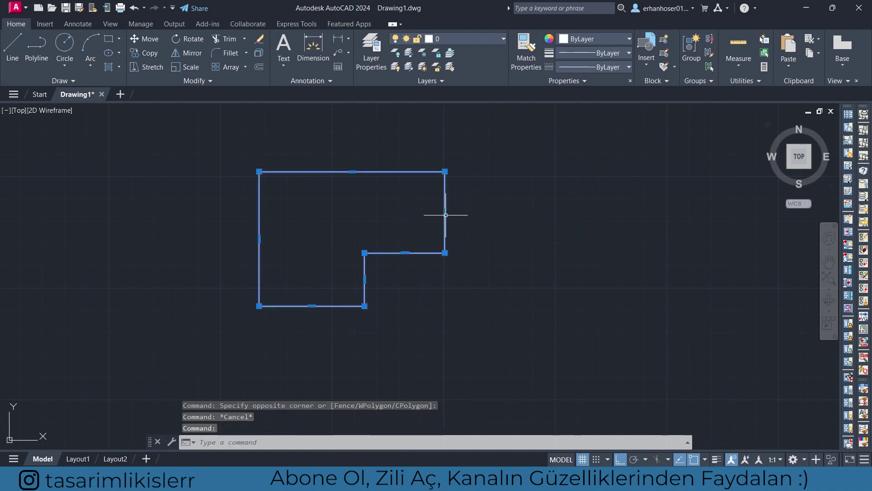
key(Escape)
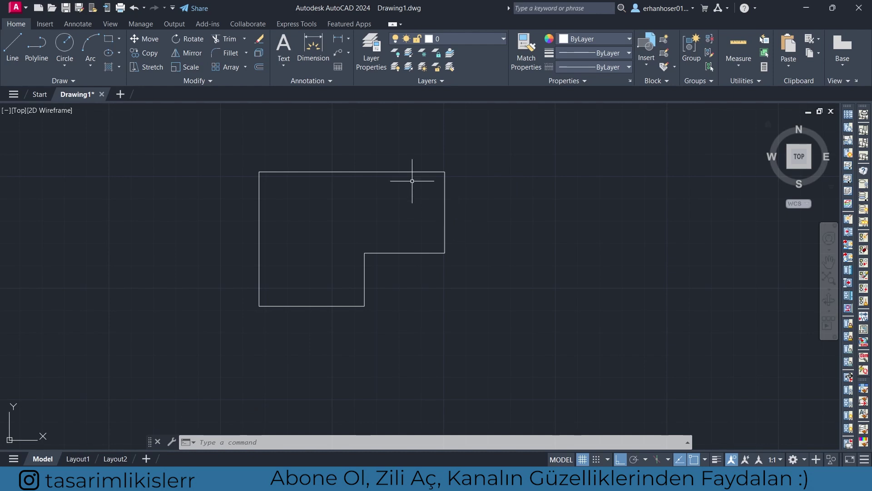
middle_drag(473, 189, 468, 195)
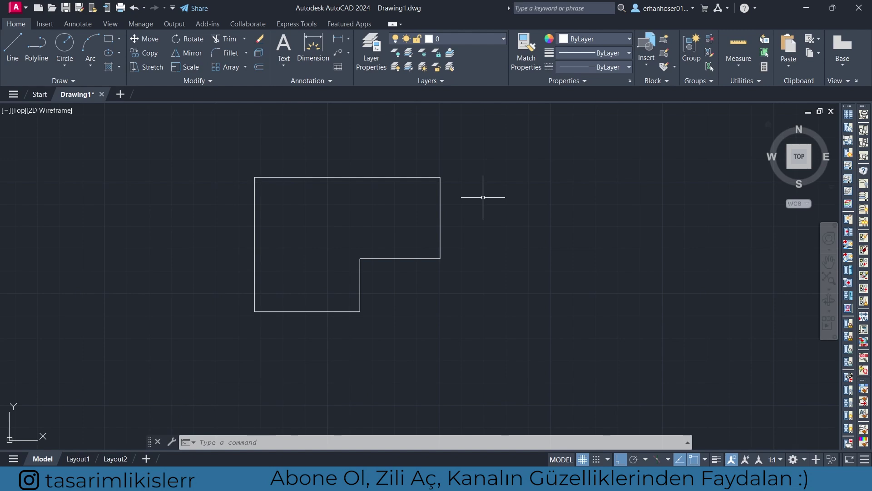
Add linear dimensions 83,2 on the top edge and 36,38 on the right edge.
key(Escape)
click(348, 39)
click(361, 57)
click(107, 282)
click(545, 145)
click(540, 117)
key(space)
click(545, 146)
click(545, 292)
click(579, 291)
Dimension the step: 36,01 horizontally and 23,78 vertically.
key(space)
click(544, 292)
click(399, 292)
click(415, 261)
key(space)
click(399, 292)
click(400, 388)
click(439, 340)
Add the 47,19 bottom-edge dimension, then undo the added dimensions.
key(space)
click(400, 388)
click(208, 389)
click(273, 407)
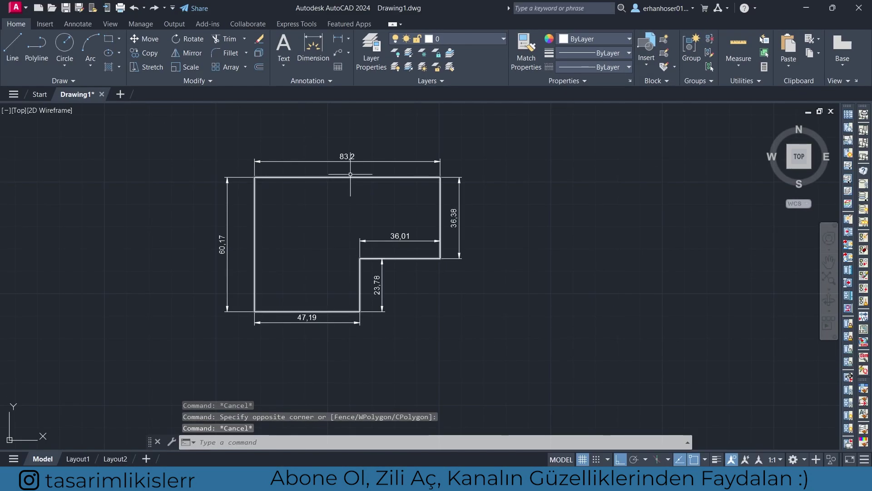
click(345, 186)
key(Escape)
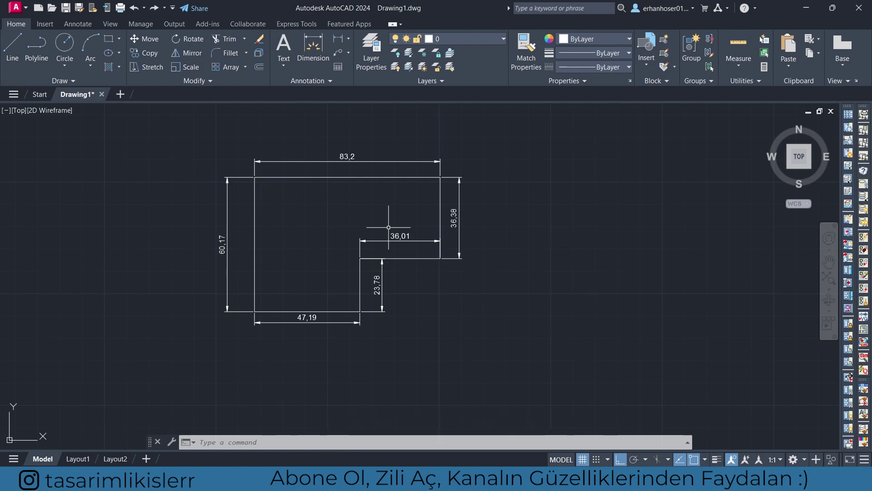
key(ctrl+z)
key(ctrl+z)
Undo the remaining dimensions and bring up the Load/Unload Applications dialog with AP.
key(ctrl+z)
key(ctrl+z)
key(ctrl+z)
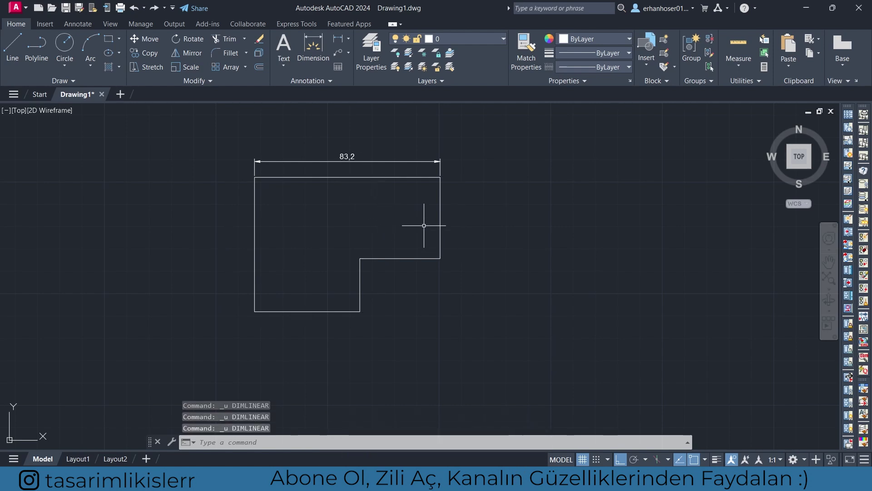
key(ctrl+z)
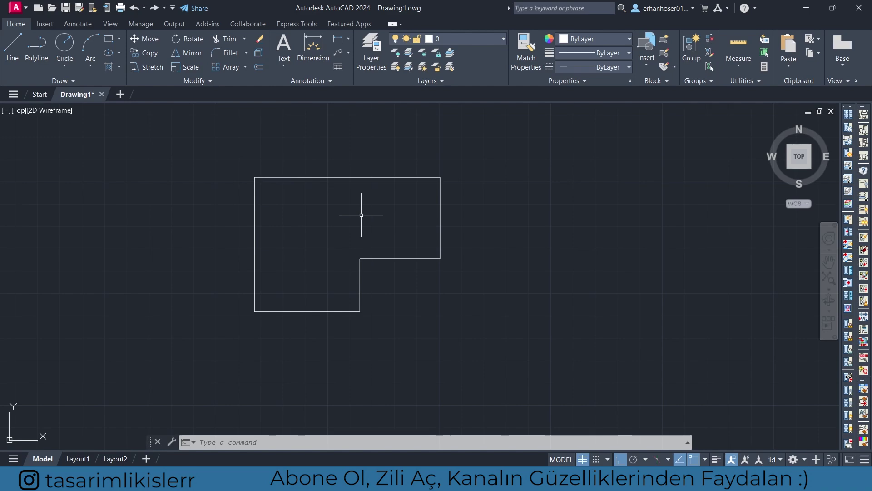
text(AP)
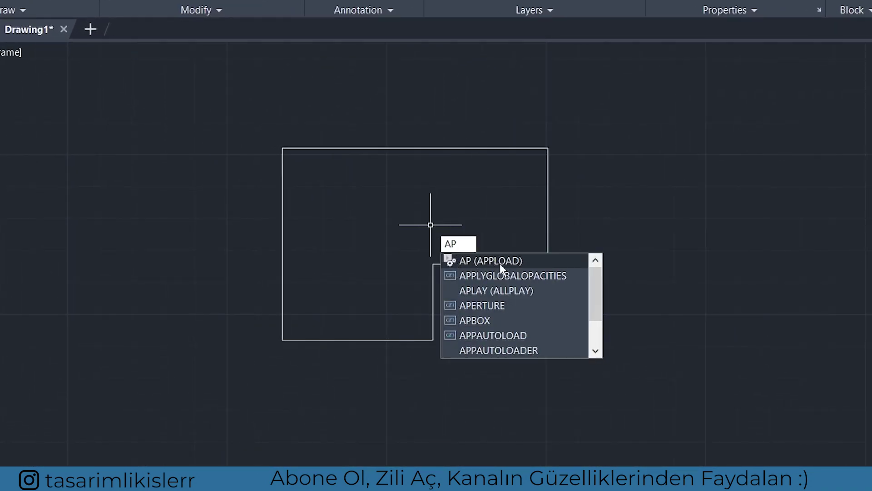
key(Escape)
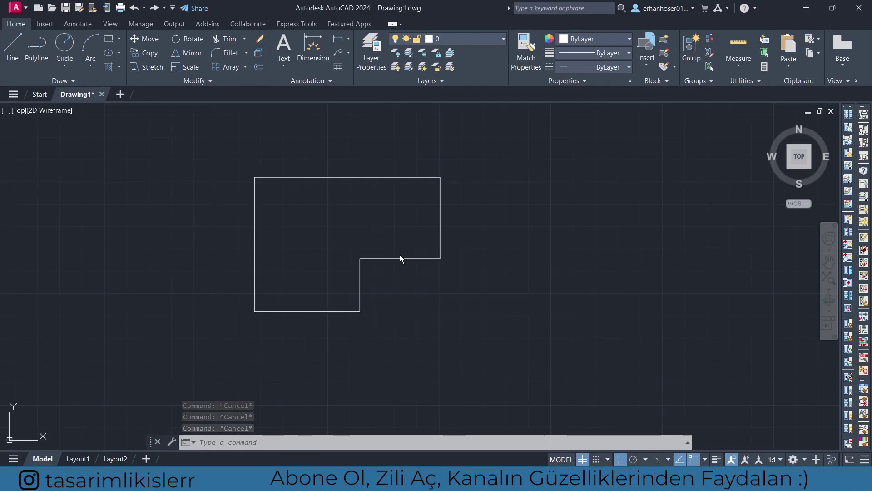
drag(116, 56, 300, 114)
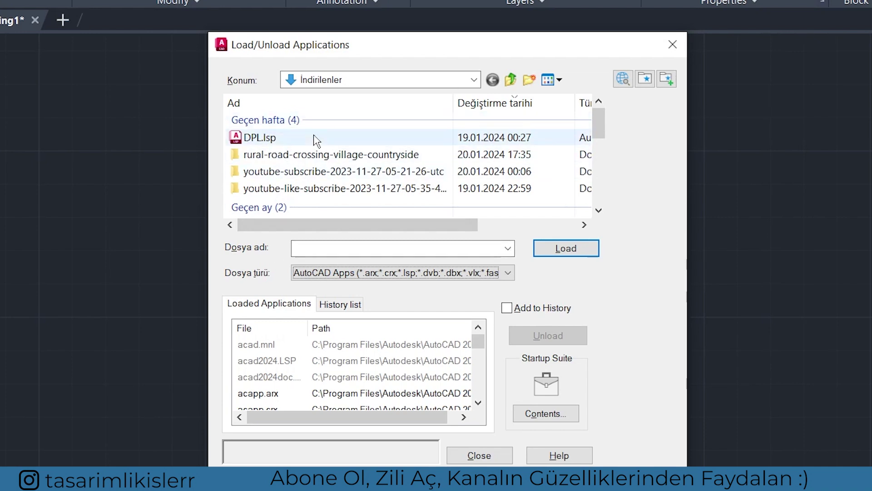
Load DPL.lsp with Load Once in the security warning, then close the loader.
click(310, 248)
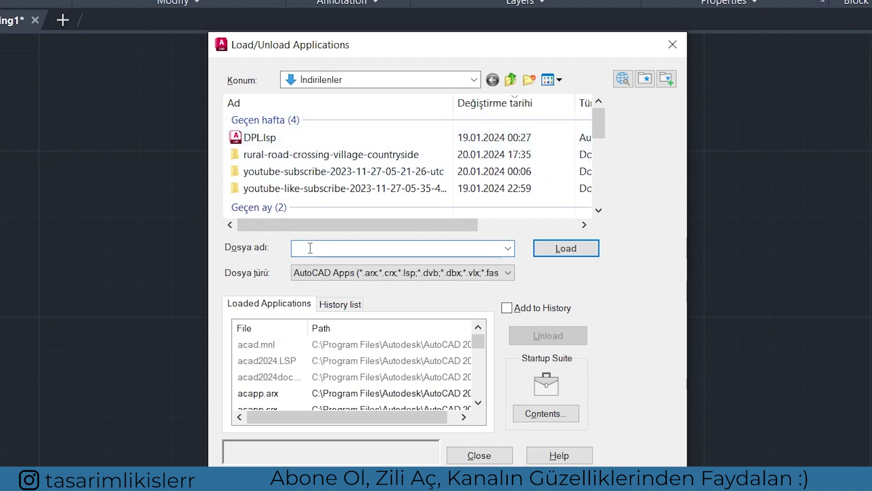
text(dpl)
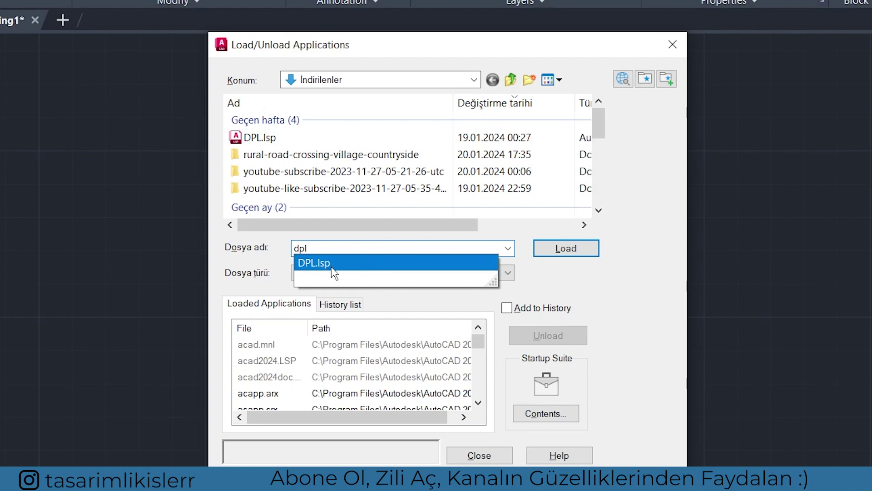
click(322, 266)
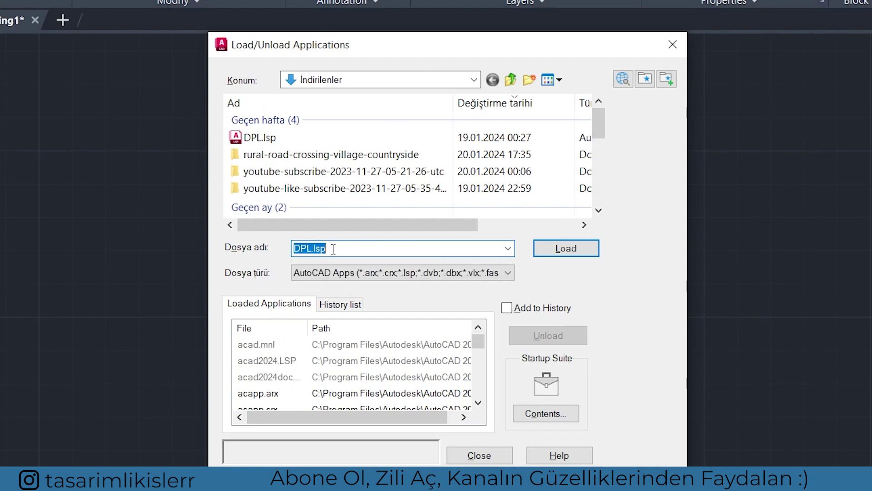
click(332, 248)
click(566, 251)
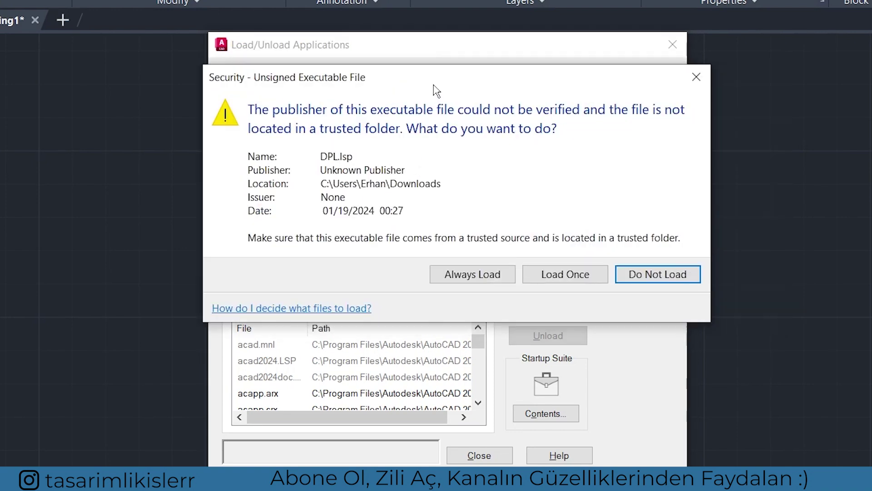
click(547, 278)
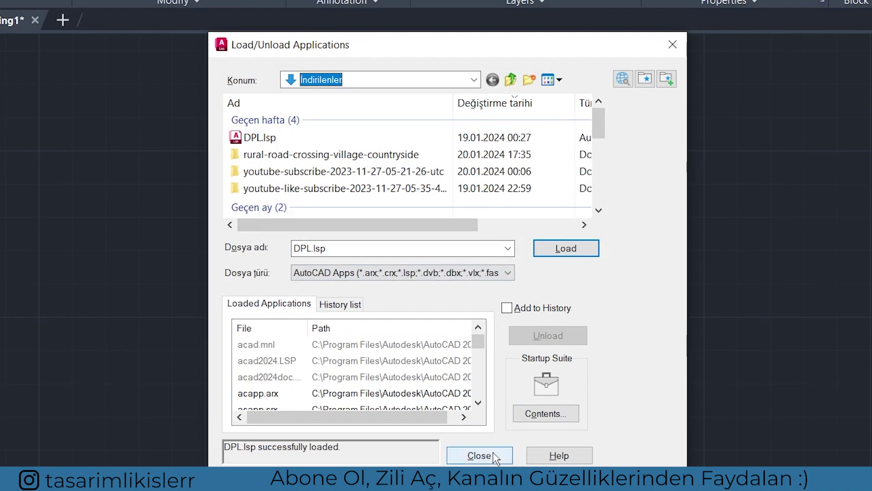
click(497, 456)
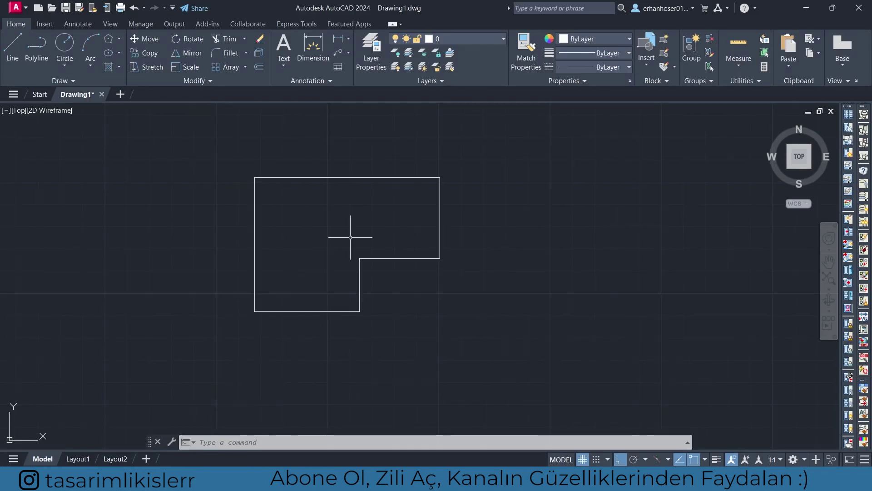
Run DPL on the L-shaped polyline to dimension all its sides.
text(dpl)
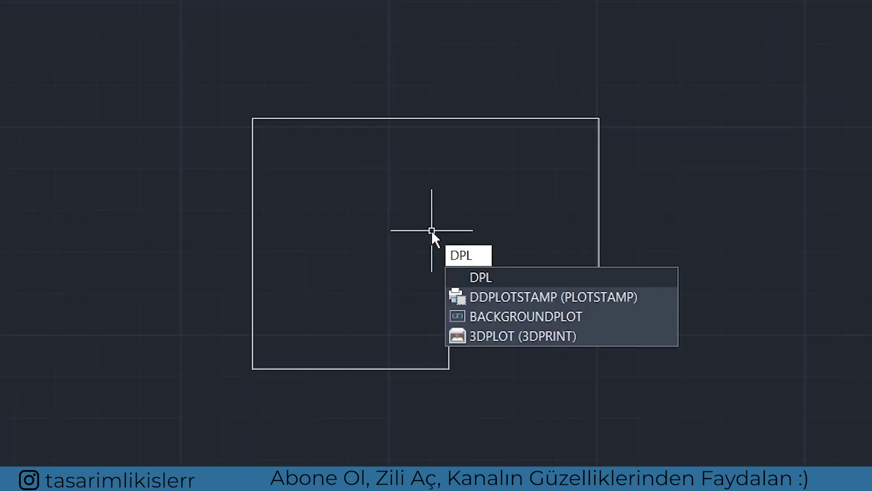
key(Return)
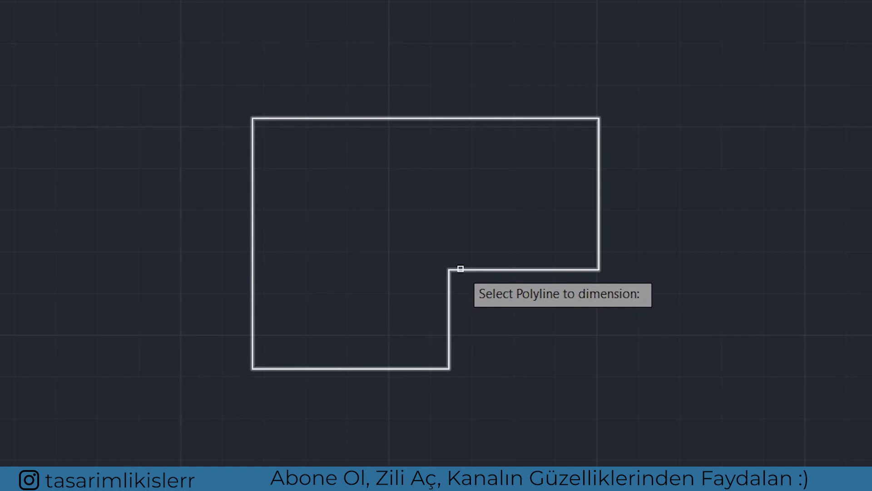
click(460, 268)
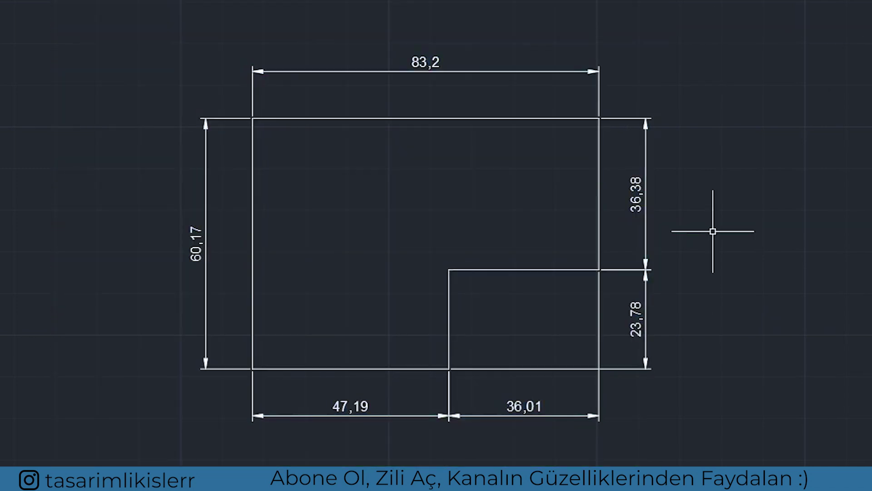
Erase all seven objects, then start the Polygon tool from the Draw panel.
click(185, 282)
key(Delete)
click(119, 38)
click(142, 82)
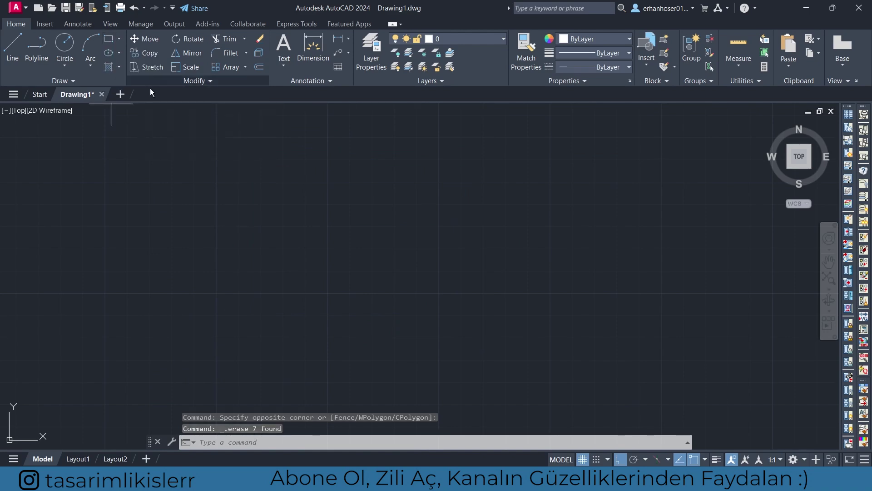
Draw a seven-sided polygon from a picked centre and radius.
text(7)
key(Return)
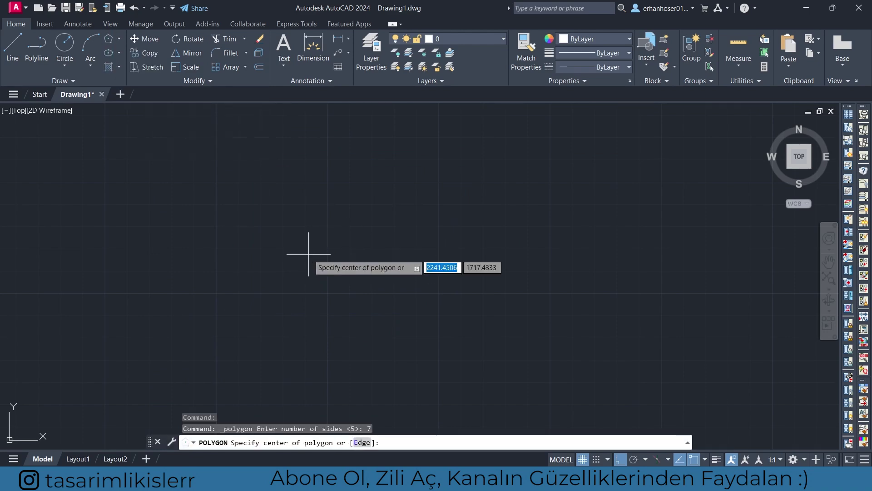
click(295, 231)
key(Return)
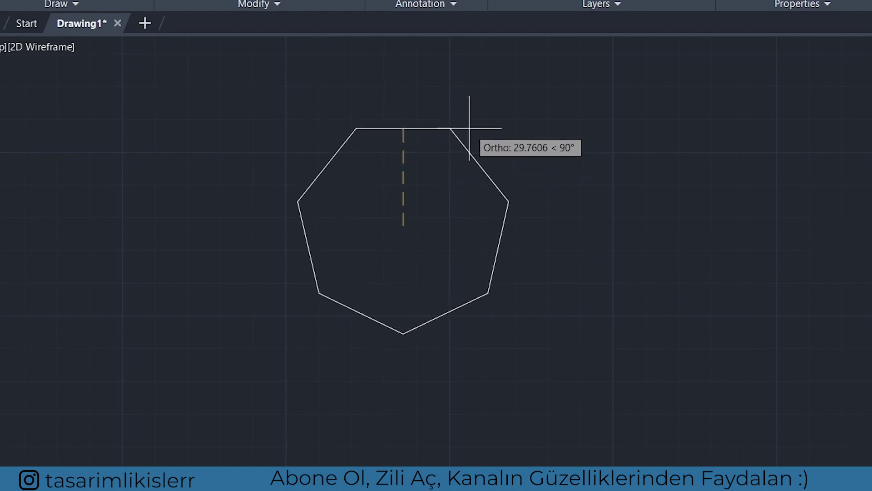
click(500, 94)
Dimension the heptagon with DPL, giving overall sizes 86,91 by 84,73.
text(dp)
key(Return)
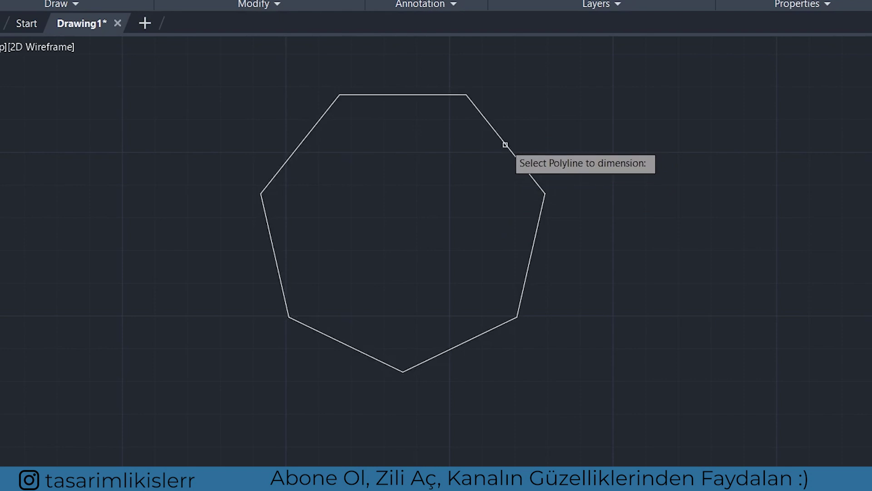
click(510, 146)
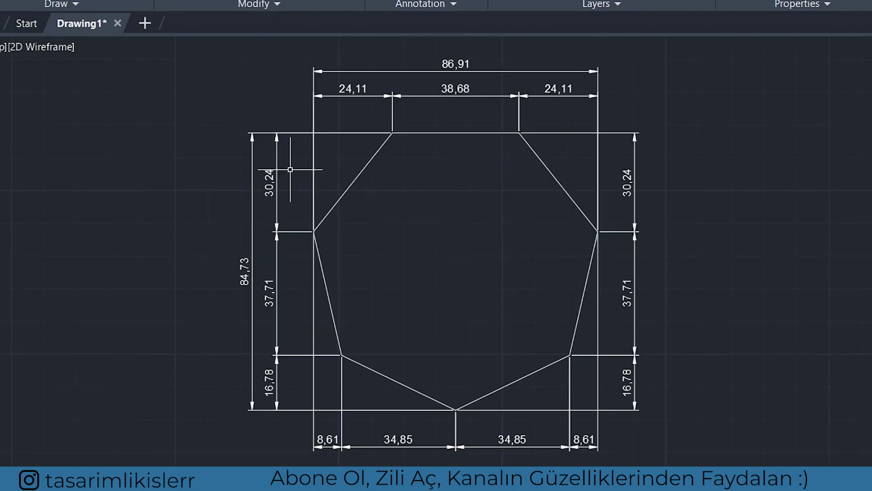
middle_drag(837, 300, 531, 237)
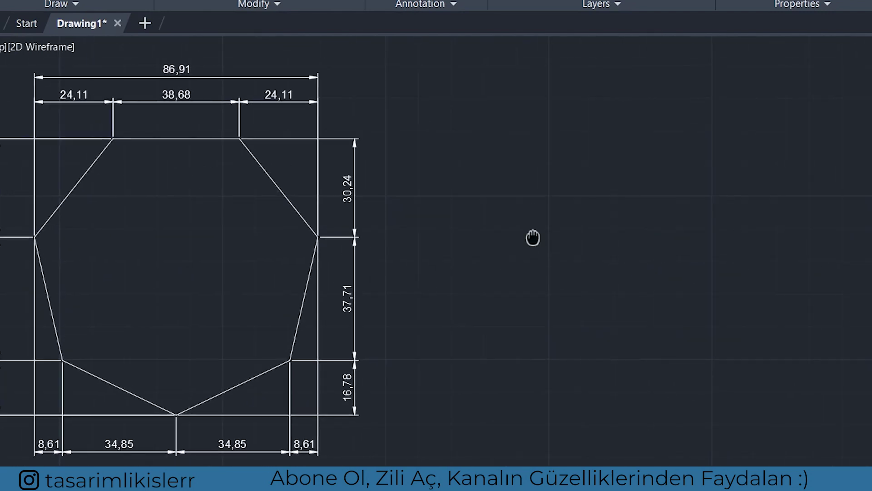
Draw a rectangle beside the heptagon and dimension it 111,9 by 57,03 with DPL.
click(136, 1)
click(505, 143)
click(870, 330)
key(Return)
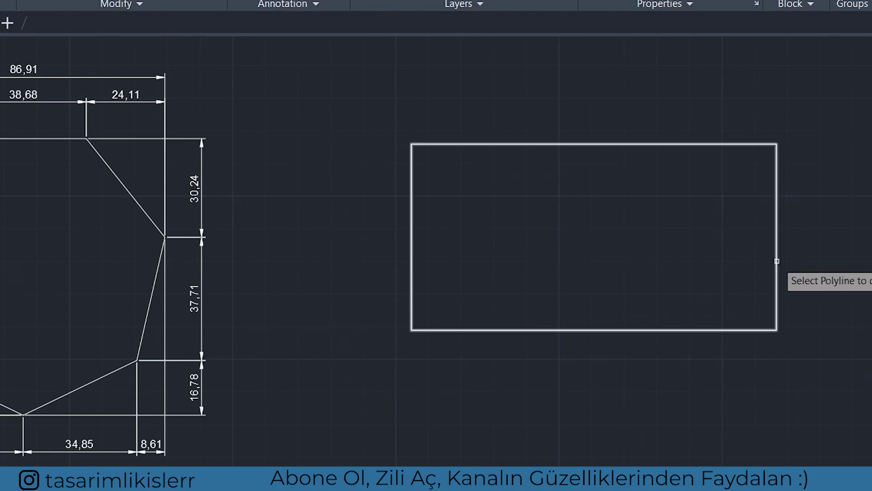
click(777, 262)
Clear the stray selections and pan to show both dimensioned shapes.
click(613, 78)
key(Escape)
click(374, 237)
key(Escape)
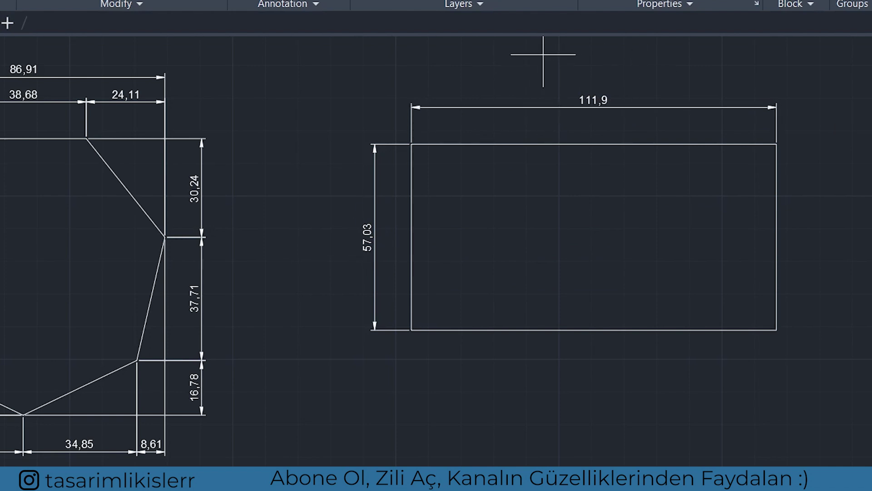
click(543, 55)
click(312, 312)
key(Escape)
middle_drag(331, 279, 398, 258)
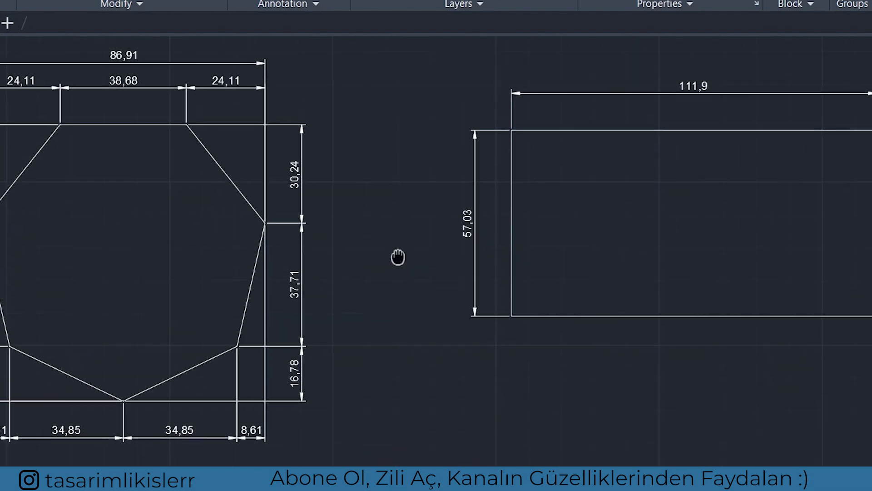